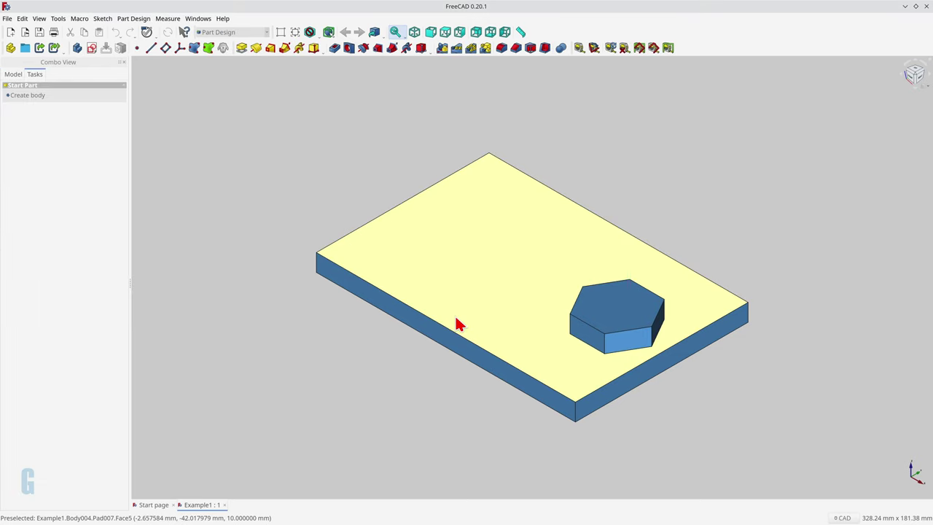
Chamfer the hexagon boss's lower-left top edge (Edge25) at an equal distance of 1.00 mm.
left_click(582, 323)
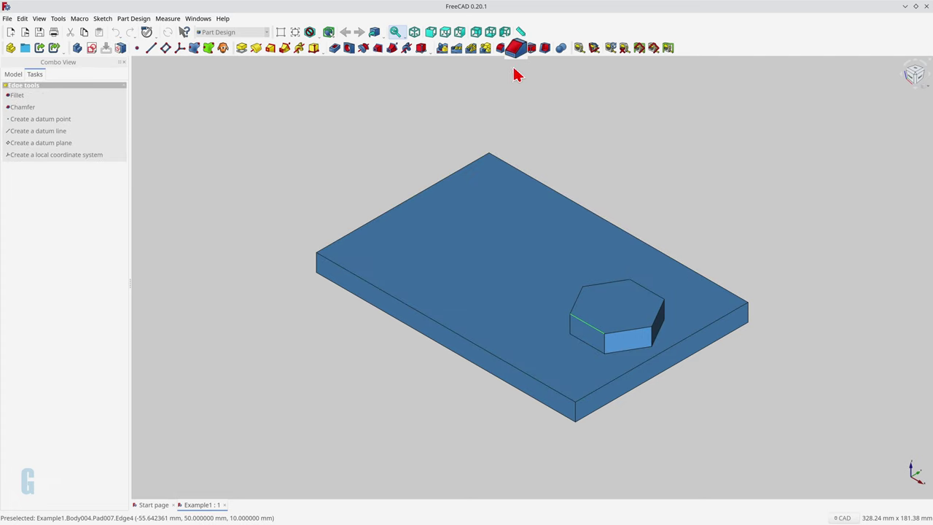
left_click(516, 48)
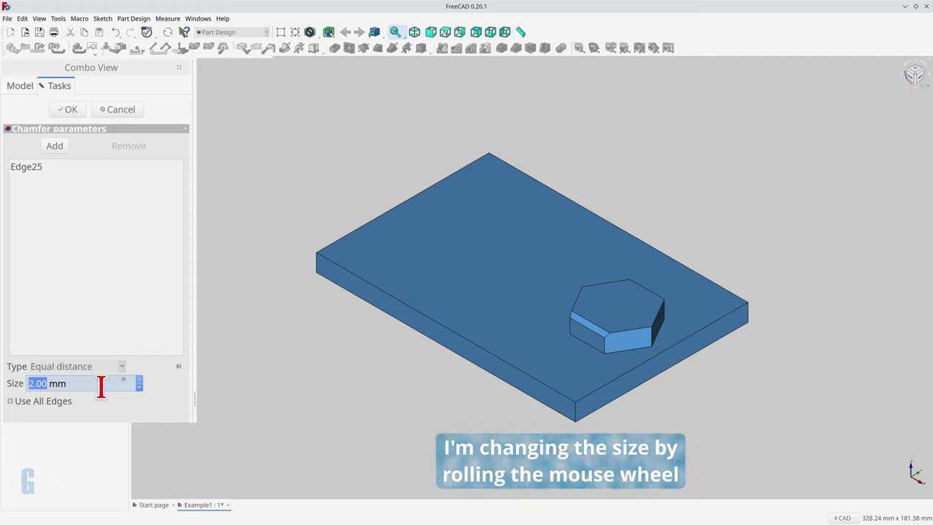
scroll(100, 384, "up", 5)
scroll(101, 384, "down", 5)
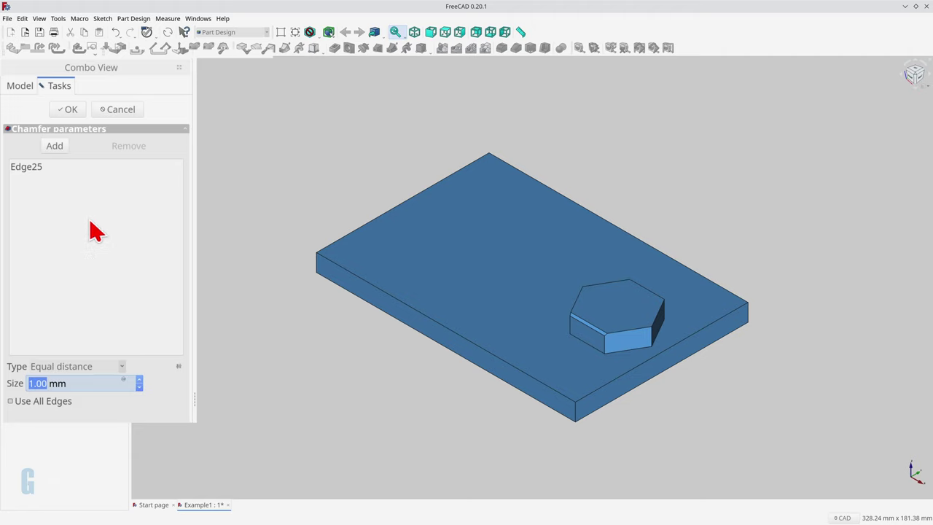
Add the upper-left top edge (Edge27) to the chamfer, keeping the size at 1.00 mm.
left_click(54, 148)
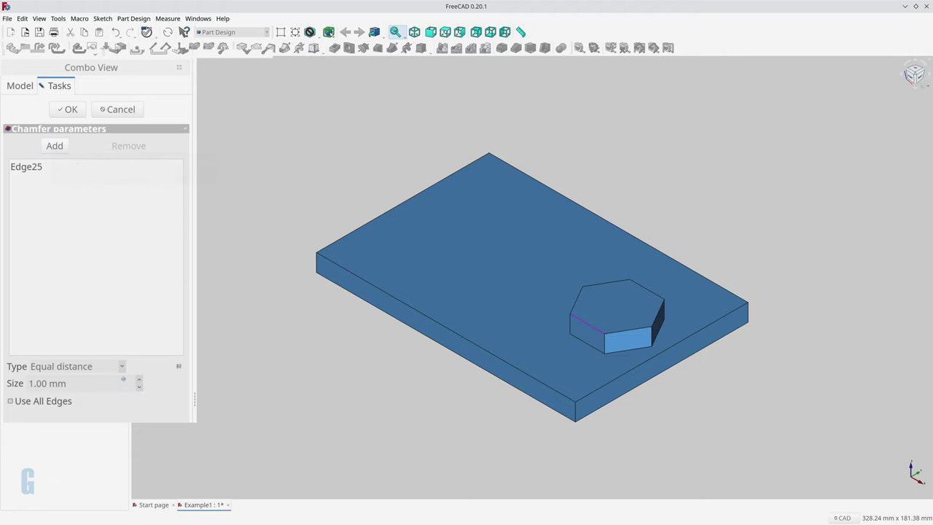
left_click(580, 305)
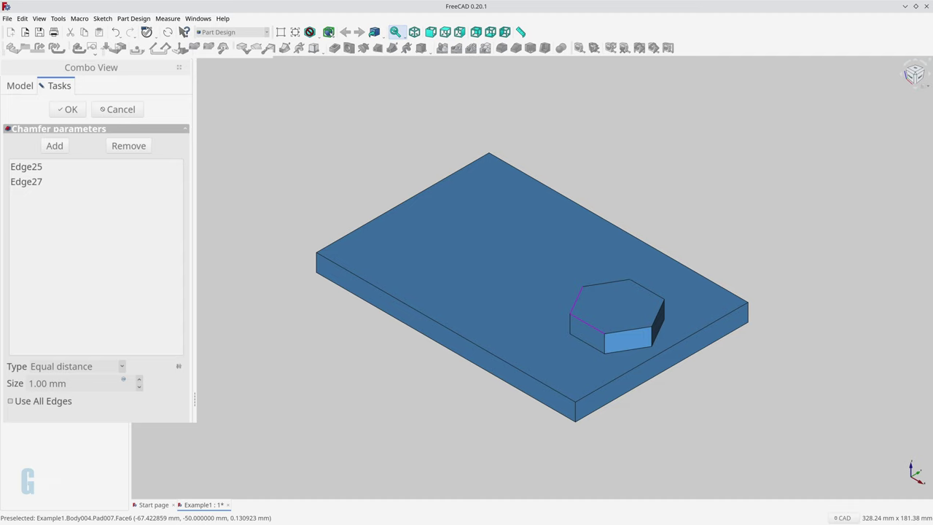
scroll(104, 386, "up", 3)
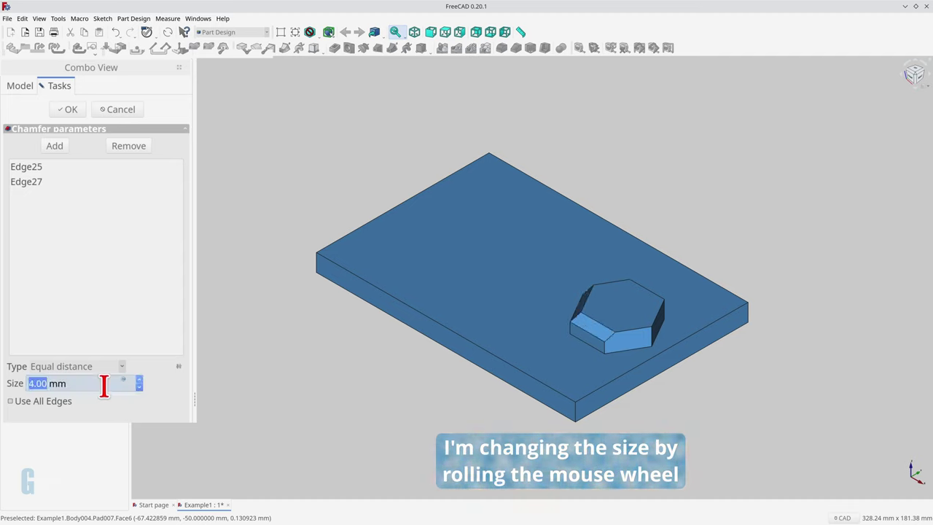
scroll(104, 386, "up", 6)
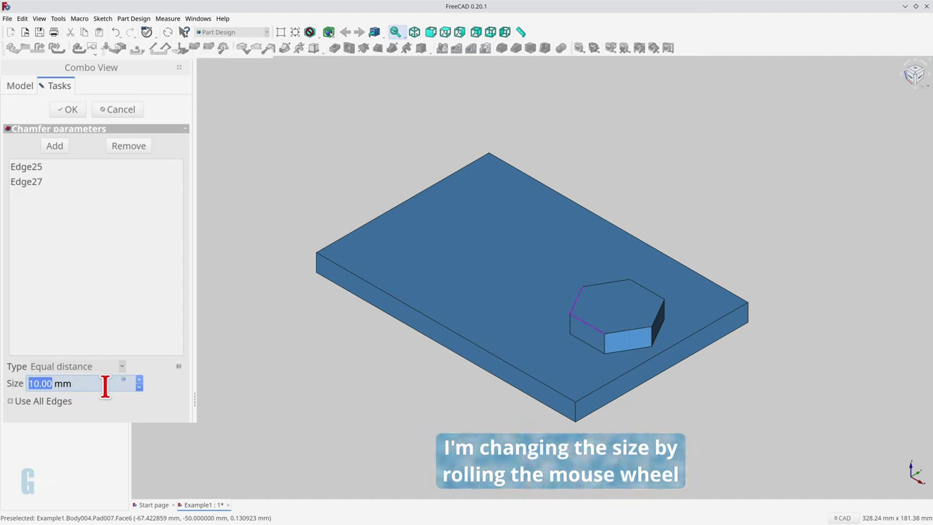
scroll(104, 386, "down", 2)
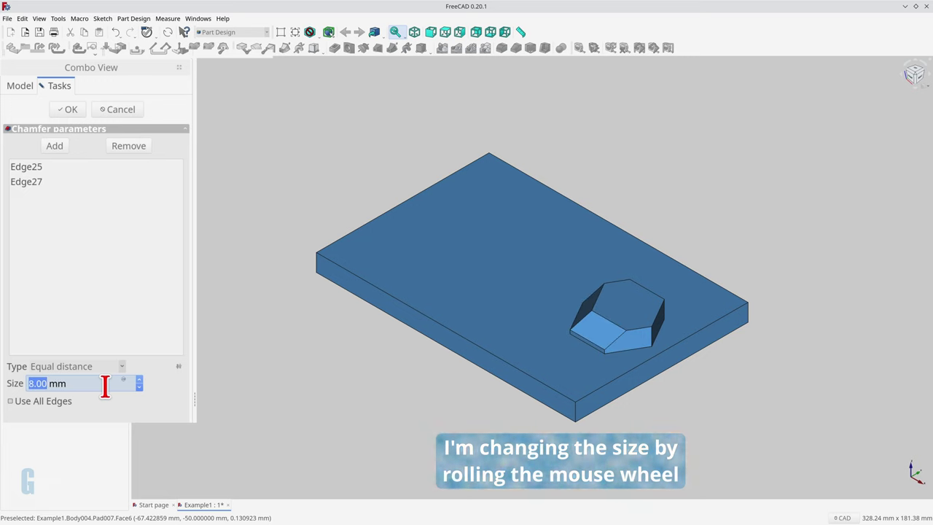
scroll(105, 386, "down", 6)
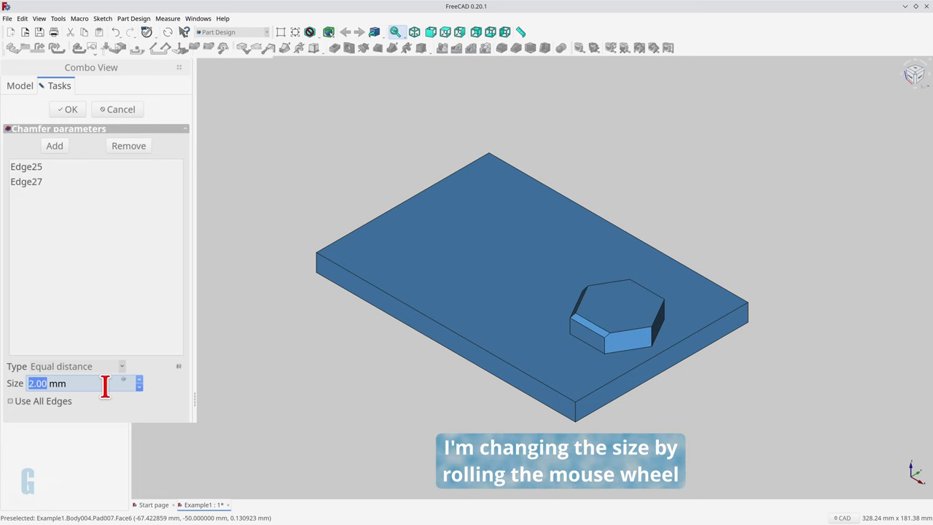
scroll(104, 386, "down", 1)
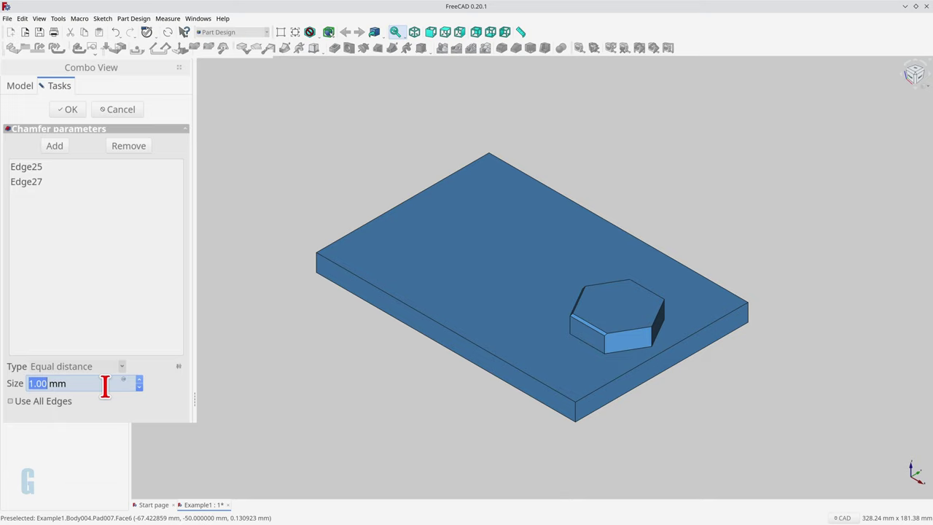
Remove Edge27 from the chamfer, leaving only Edge25 chamfered.
left_click(133, 146)
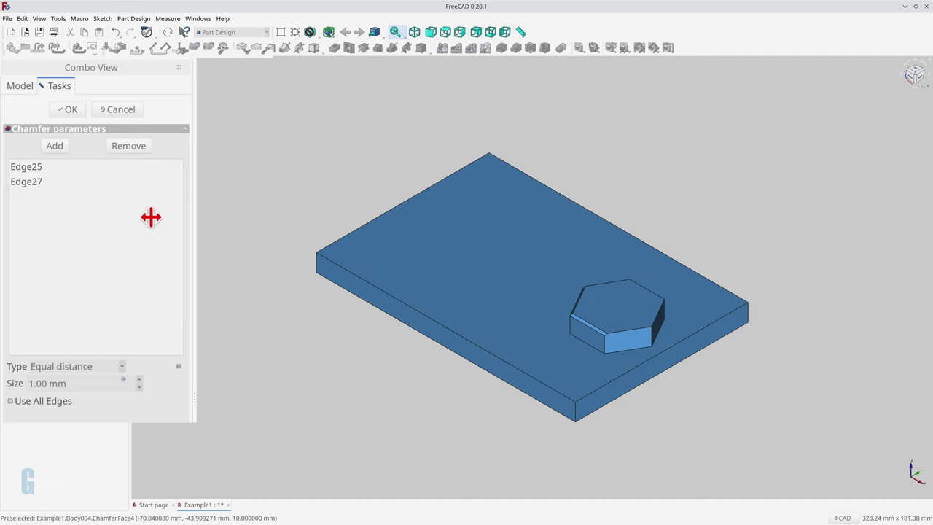
left_click(31, 183)
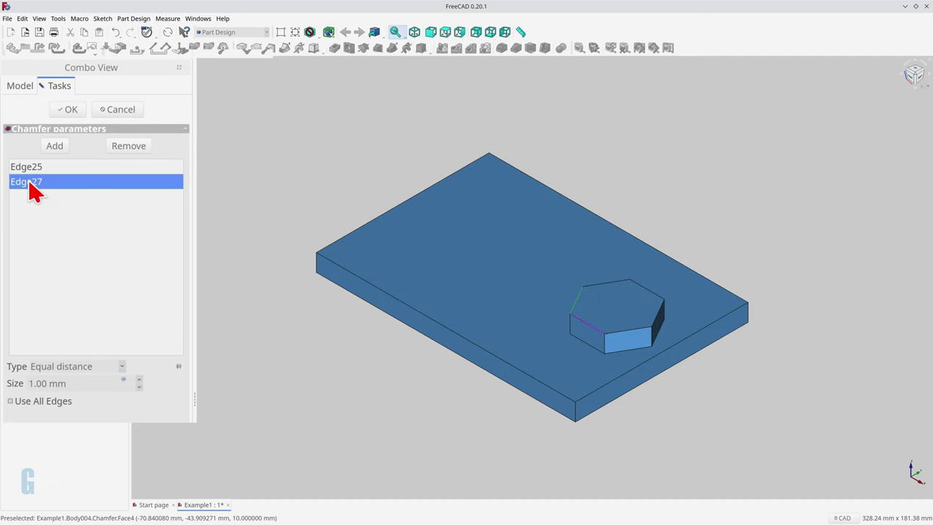
left_click(111, 148)
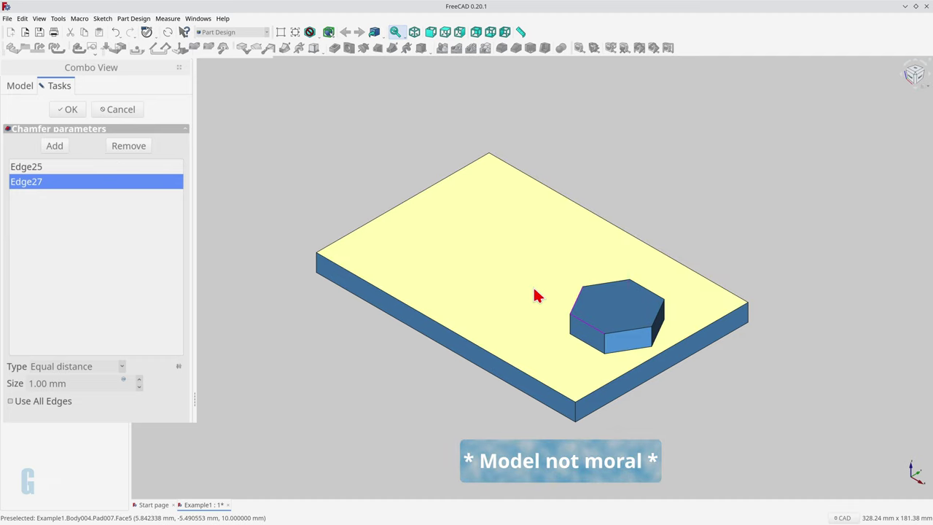
left_click(579, 307)
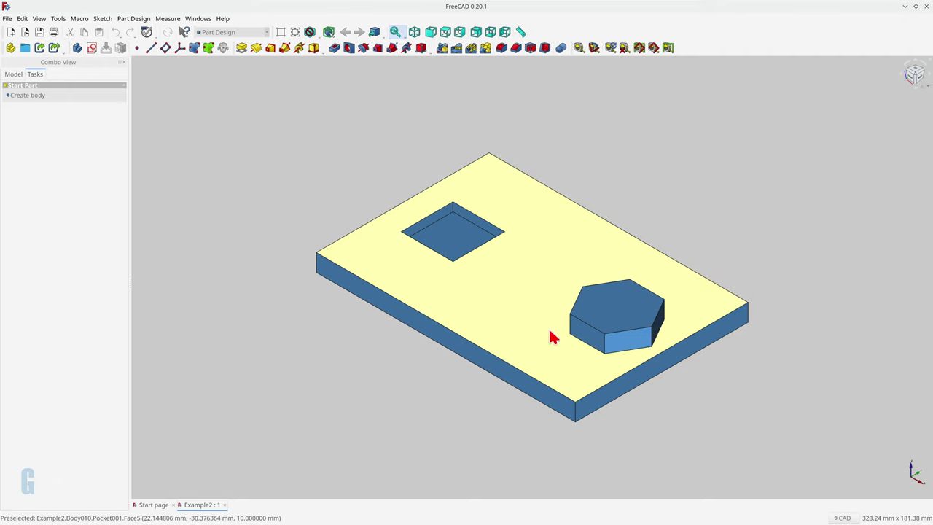
left_click(602, 320)
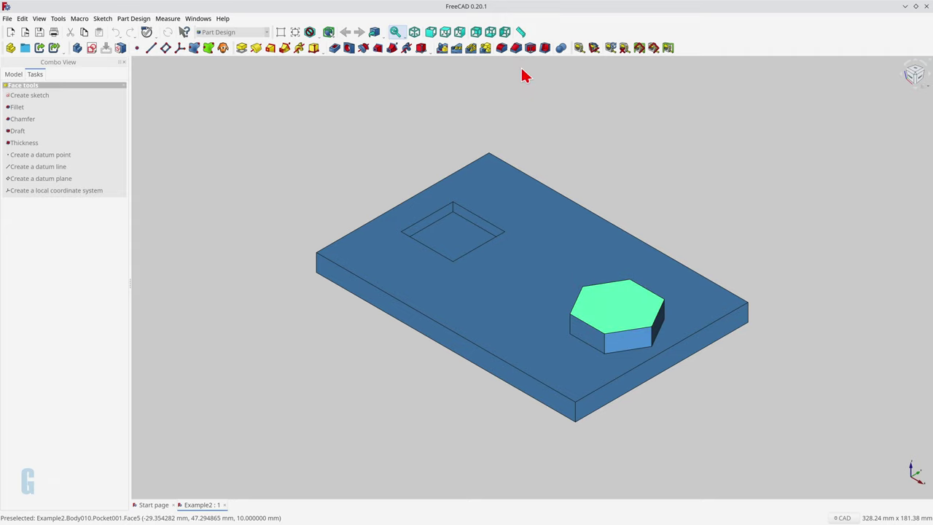
left_click(515, 47)
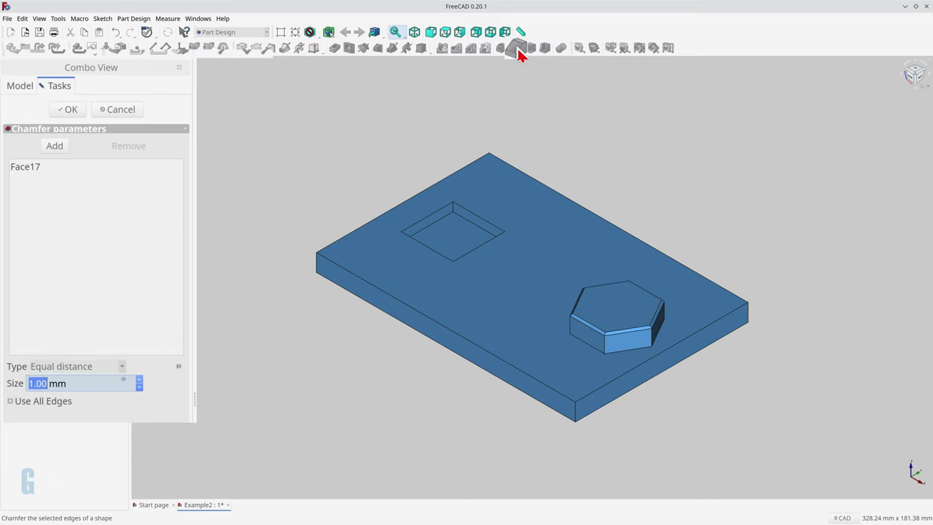
key("Escape")
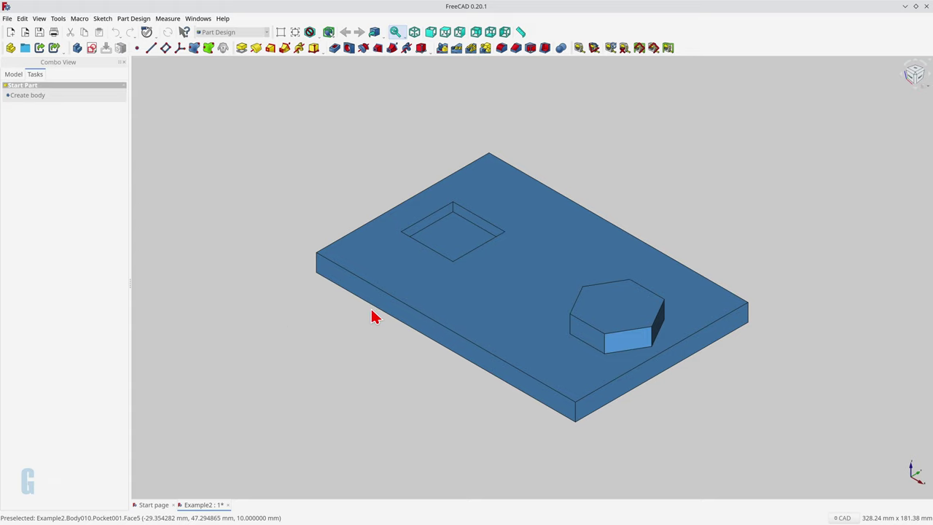
Chamfer the plate's top face, trying sizes 5, 4, 1 and 2 before settling on 3 mm.
left_click(502, 286)
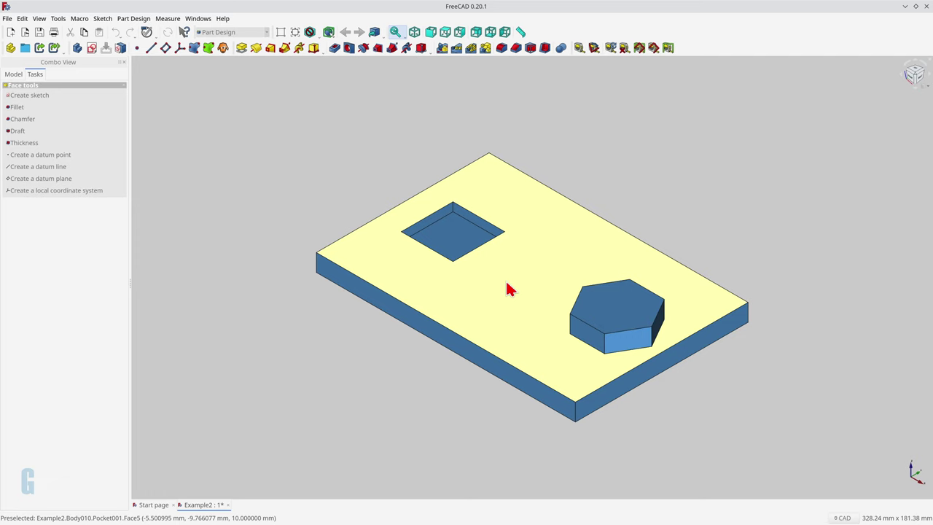
left_click(508, 289)
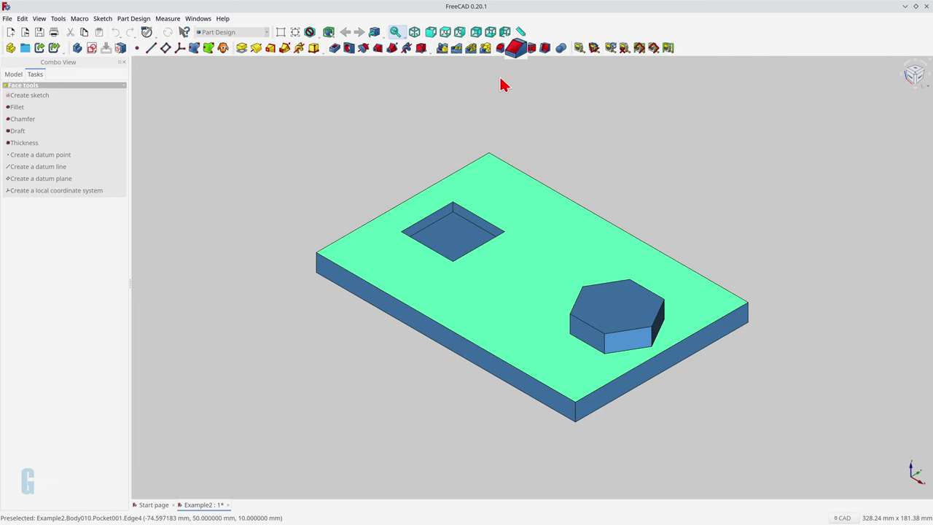
left_click(515, 48)
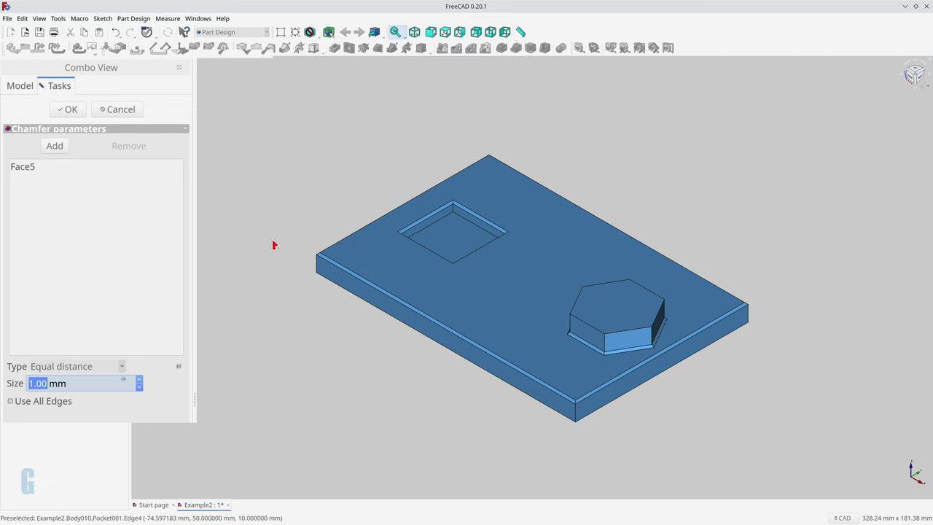
scroll(139, 380, "up", 4)
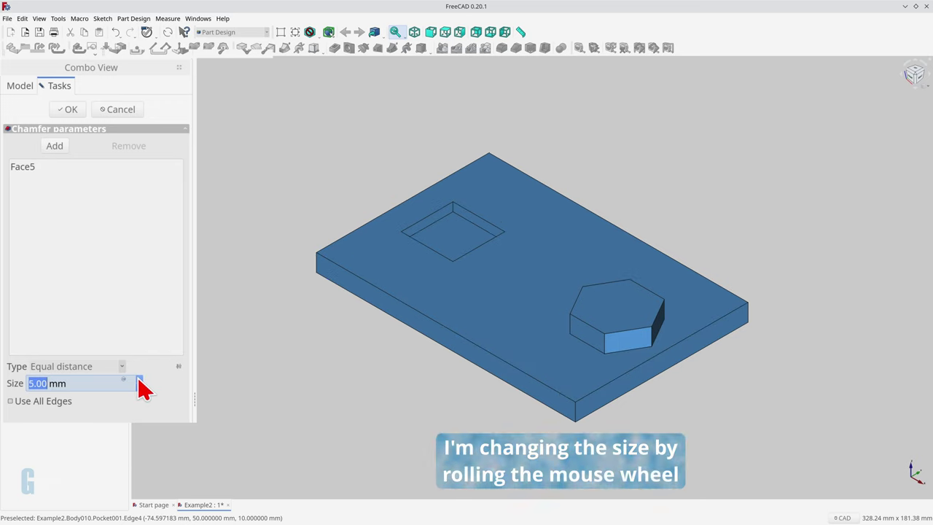
scroll(144, 393, "down", 1)
scroll(140, 388, "down", 3)
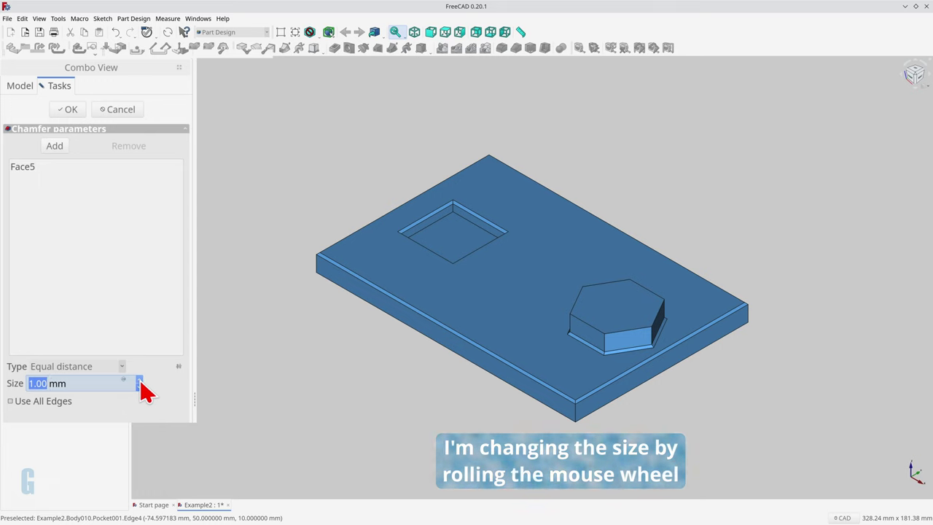
scroll(145, 391, "up", 1)
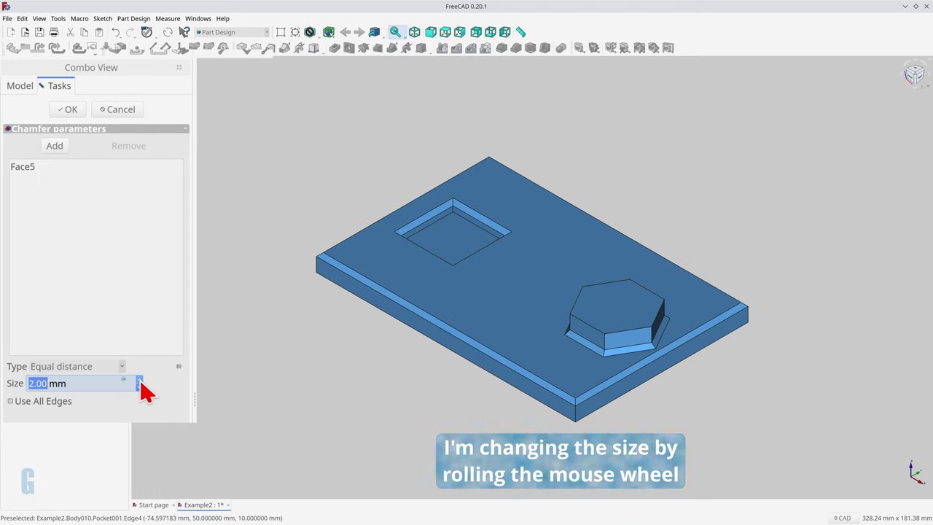
scroll(145, 391, "up", 1)
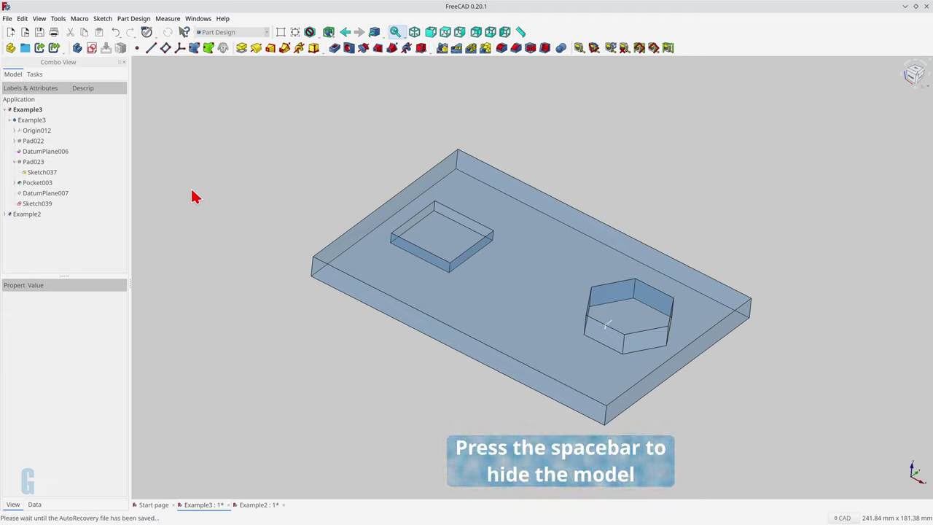
Hide Pocket003 and open Sketch039 to review its 4 mm, 25° triangle.
left_click(46, 183)
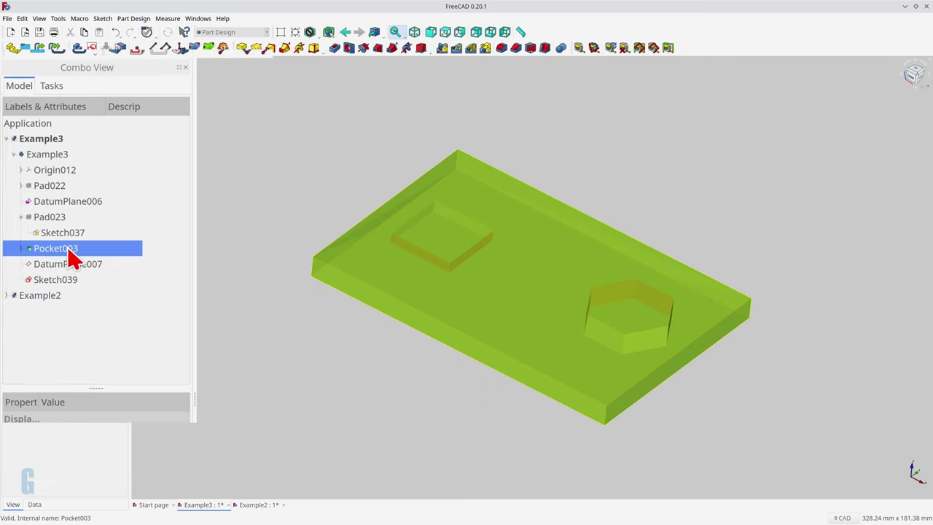
key("space")
double_click(62, 280)
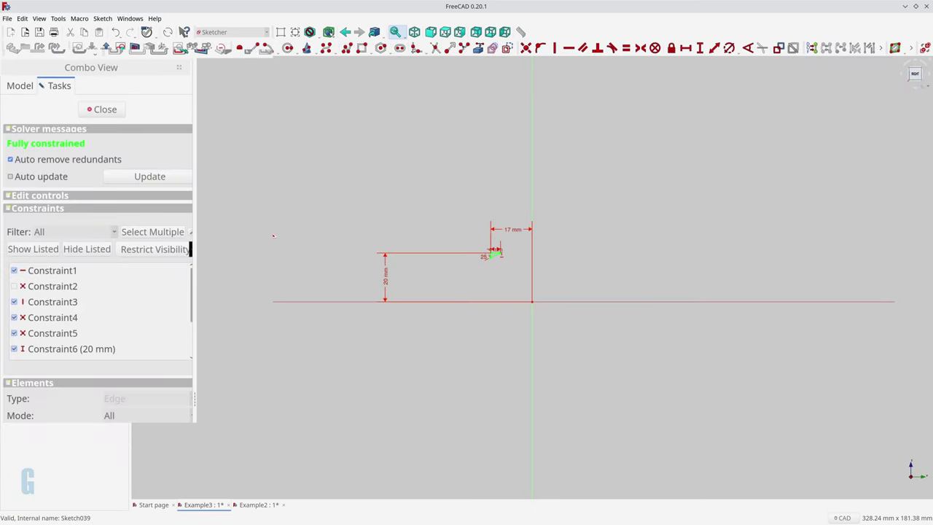
scroll(486, 258, "up", 8)
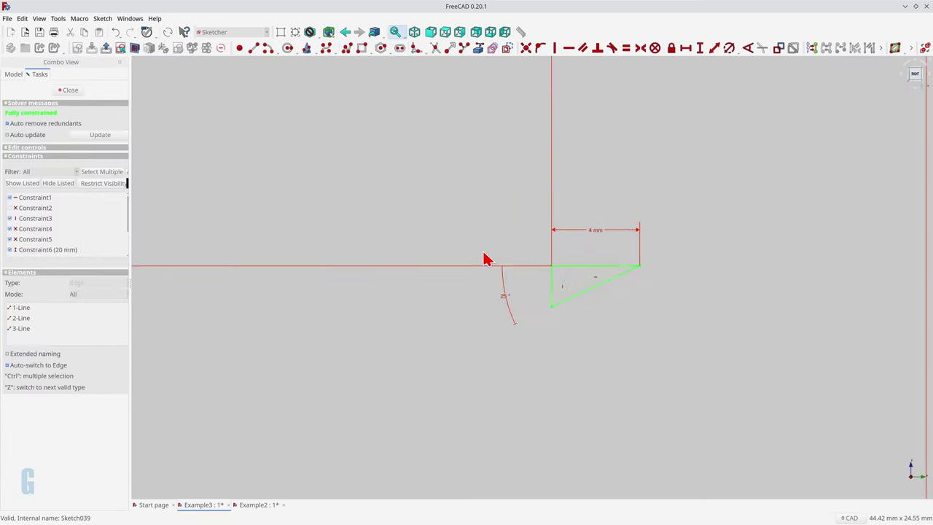
scroll(486, 259, "up", 3)
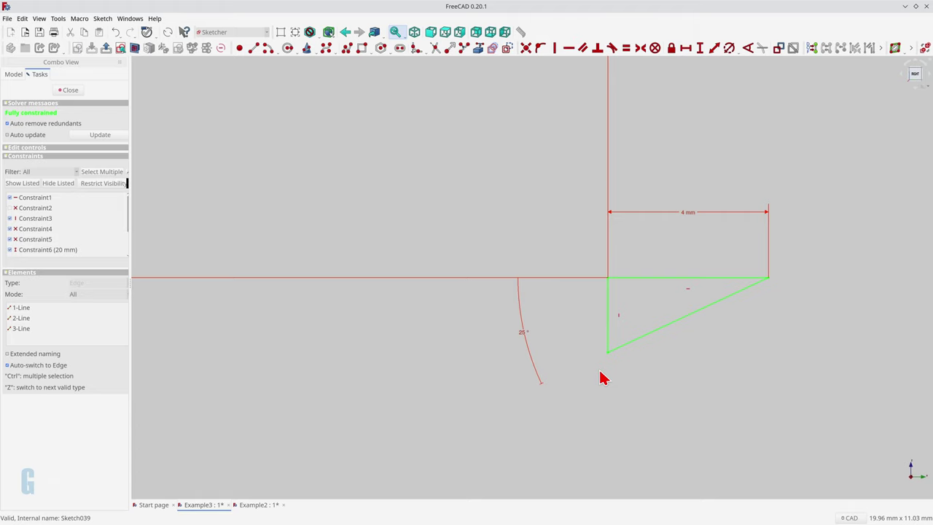
Leave the sketch and make the Pocket003 plate visible again.
key("Escape")
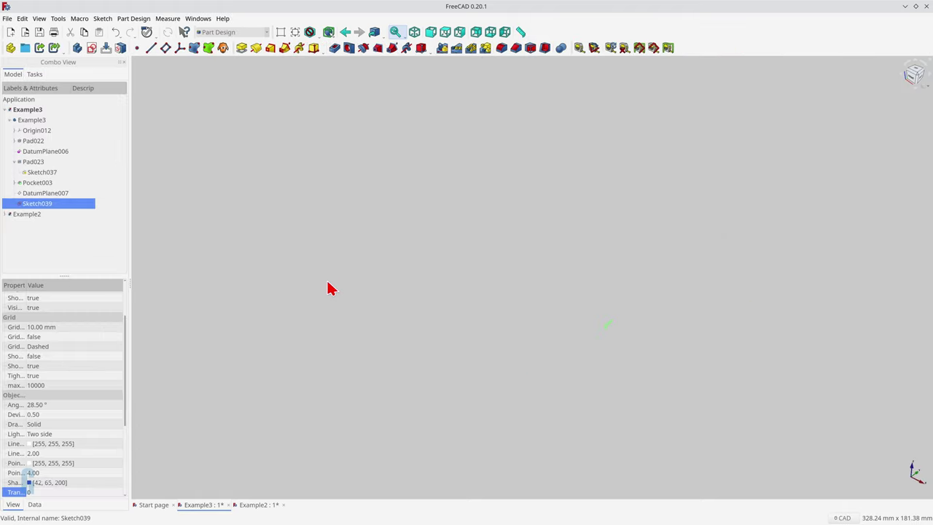
left_click(41, 183)
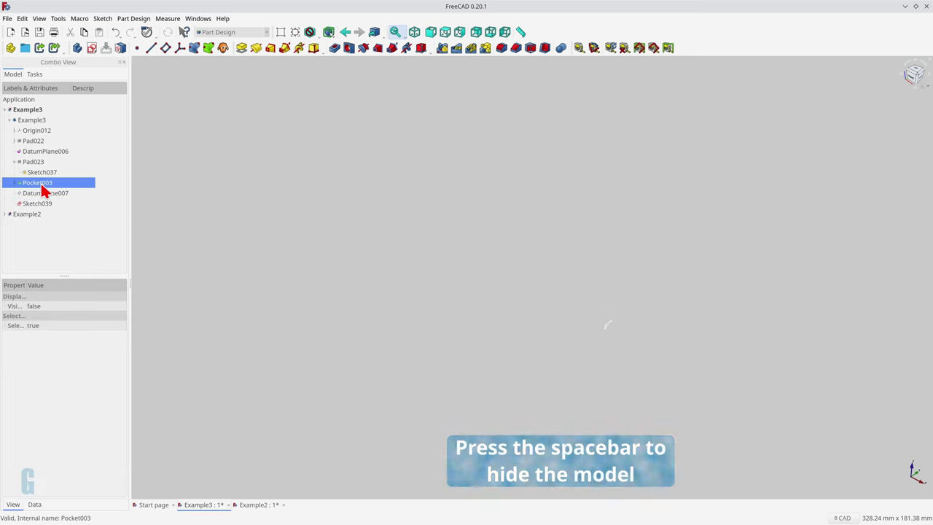
key("space")
left_click(309, 327)
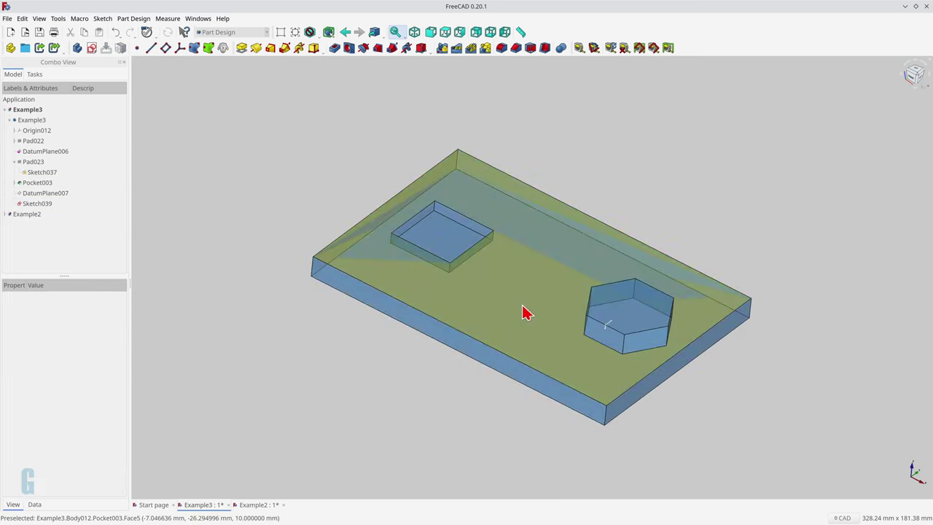
Chamfer the hexagon face by Distance and angle: 4 mm size, 25° angle.
left_click(628, 317)
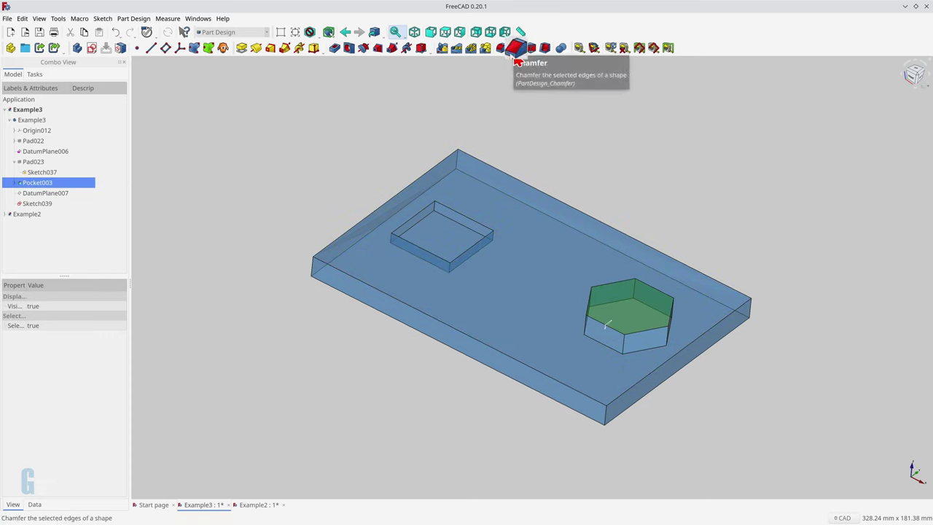
left_click(515, 48)
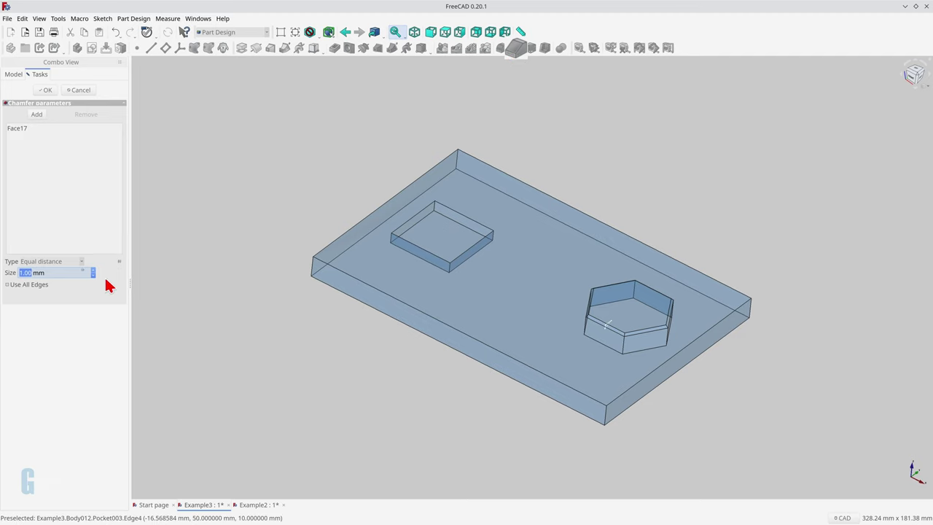
left_click(81, 262)
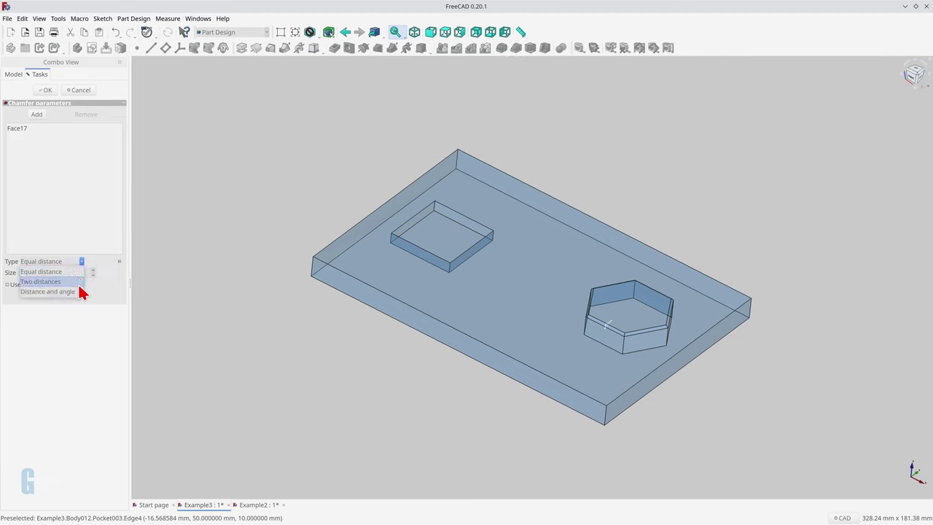
left_click(78, 292)
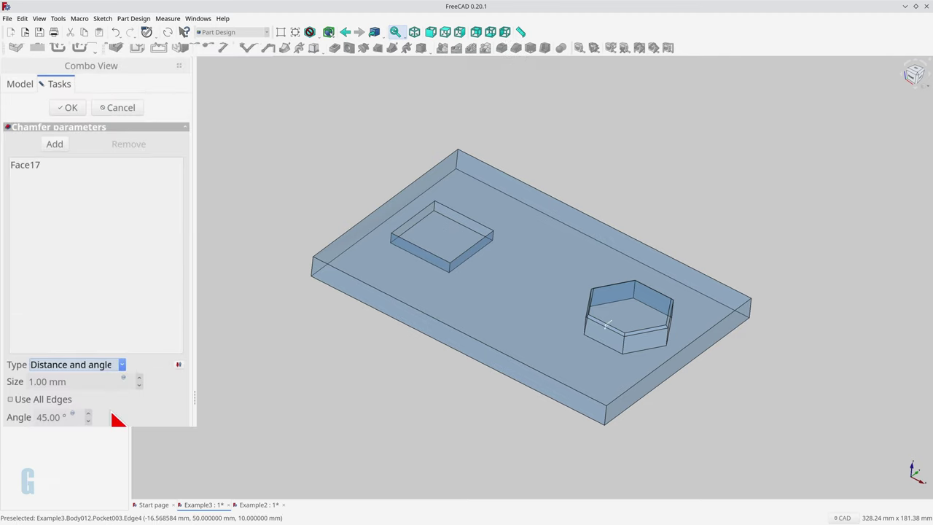
left_click(31, 381)
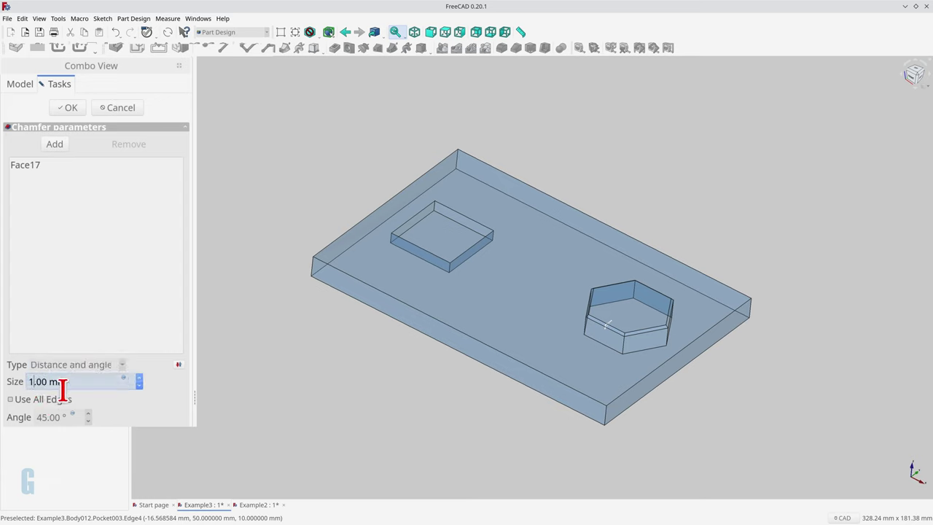
key("BackSpace")
type("4")
left_click(45, 417)
key("Delete")
type("2")
left_click(68, 109)
Zoom in and orbit to inspect the 4 mm, 25° chamfer face.
scroll(619, 333, "up", 10)
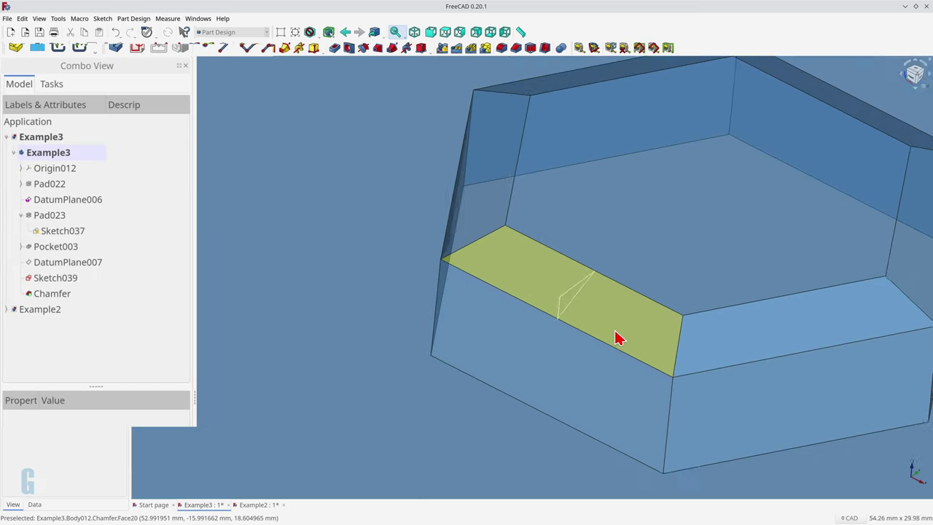
scroll(619, 337, "up", 3)
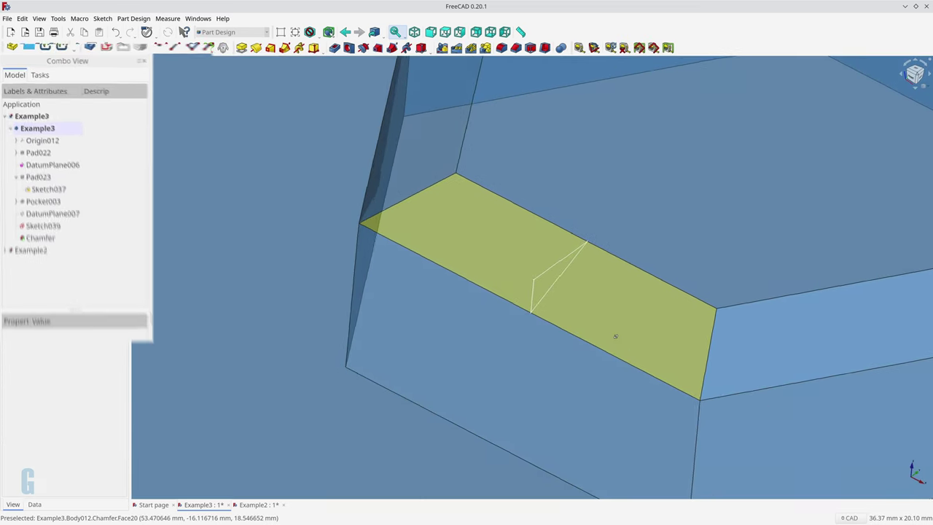
middle_click_drag(615, 336, 483, 327)
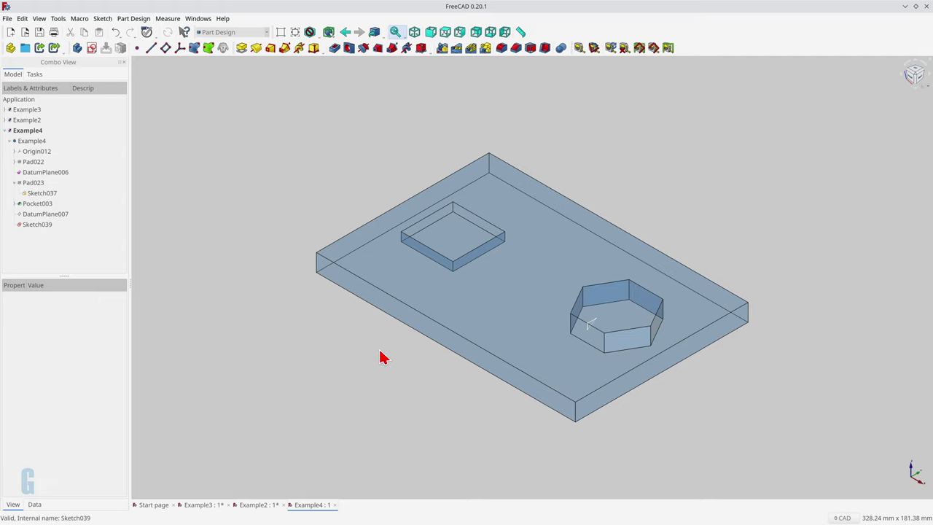
Hide the Example4 plate and open Sketch039 to review its 5 mm by 3 mm triangle.
left_click(41, 205)
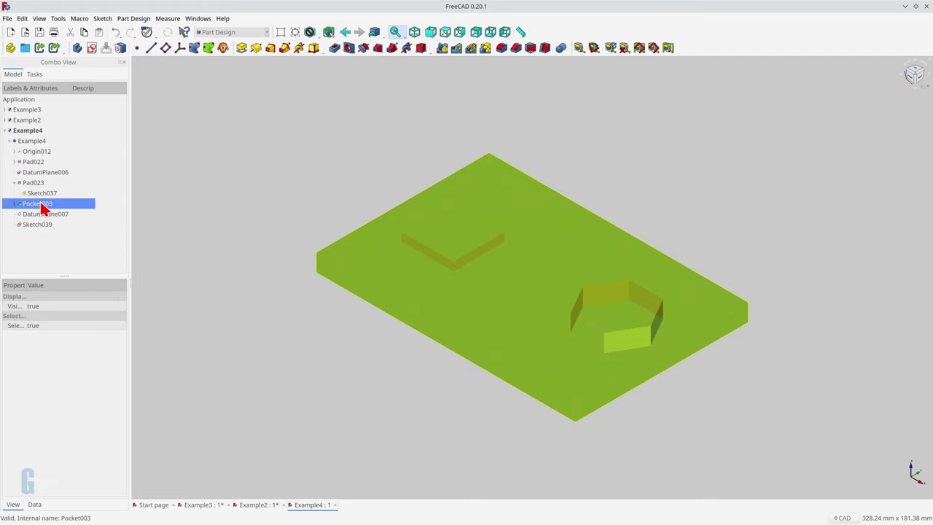
key("space")
double_click(39, 224)
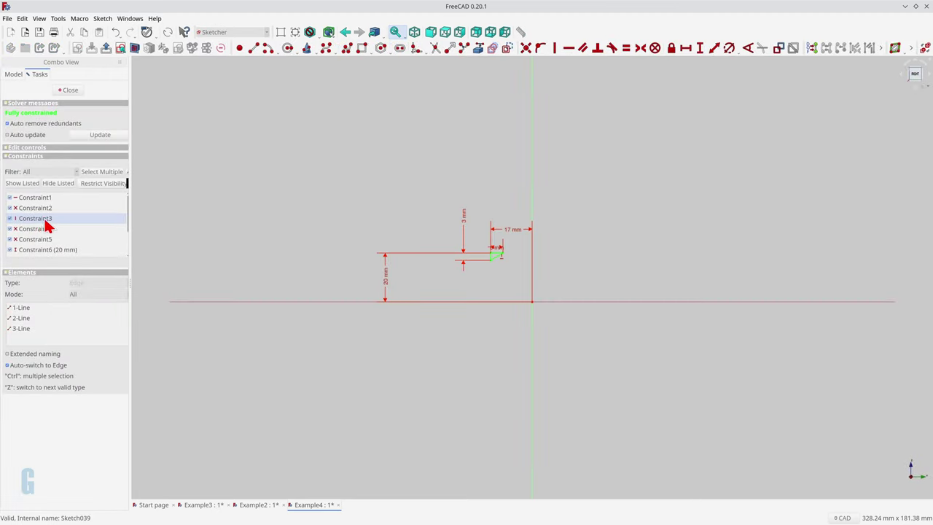
scroll(490, 262, "up", 10)
scroll(452, 252, "down", 3)
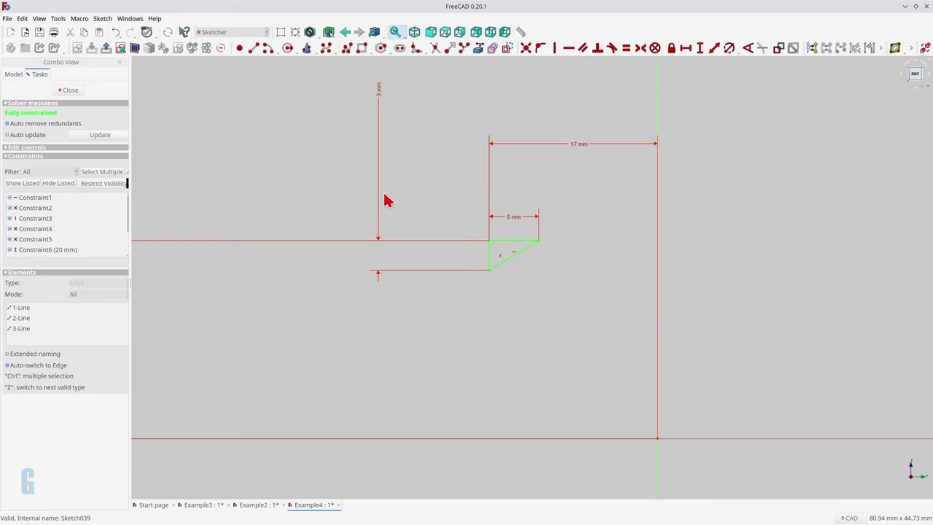
Close the sketch and make the Pocket003 plate visible again.
key("Escape")
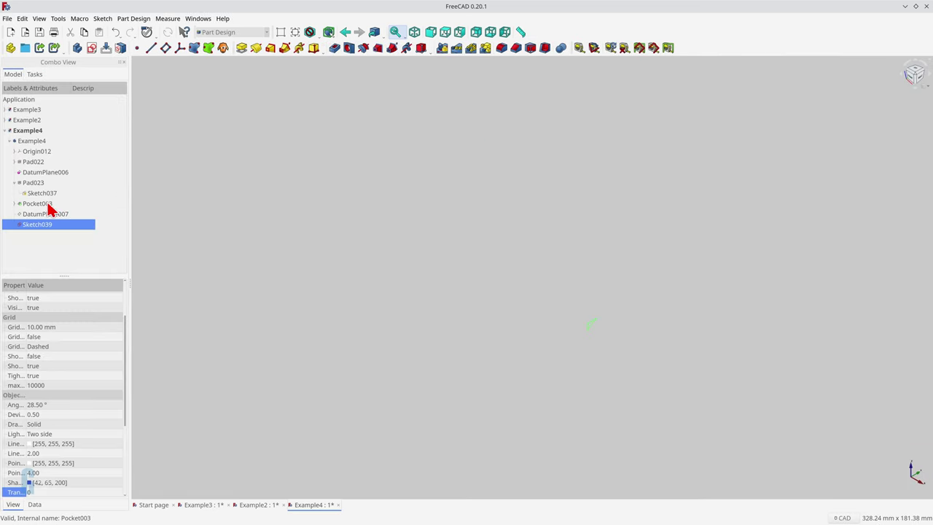
left_click(51, 206)
key("space")
left_click(261, 191)
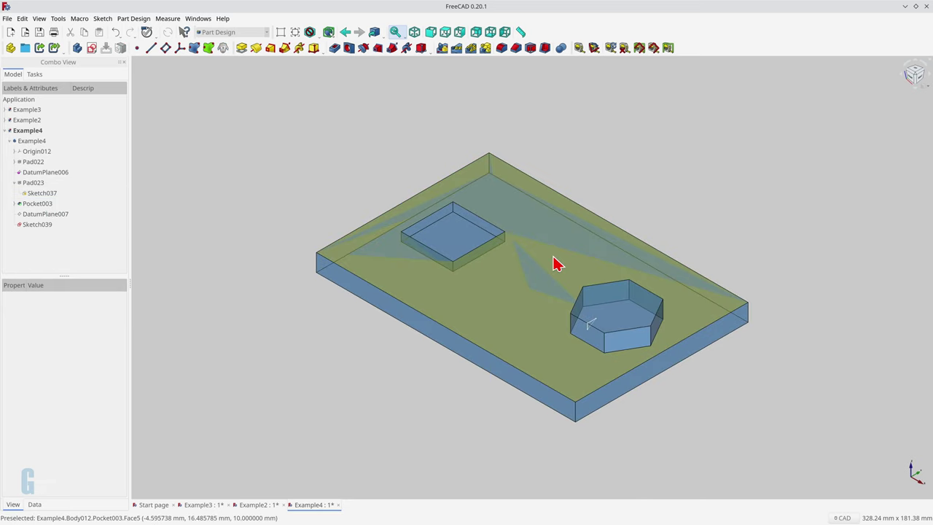
Set up a Two distances chamfer on the hexagon face with first size 5 mm.
left_click(610, 315)
left_click(516, 50)
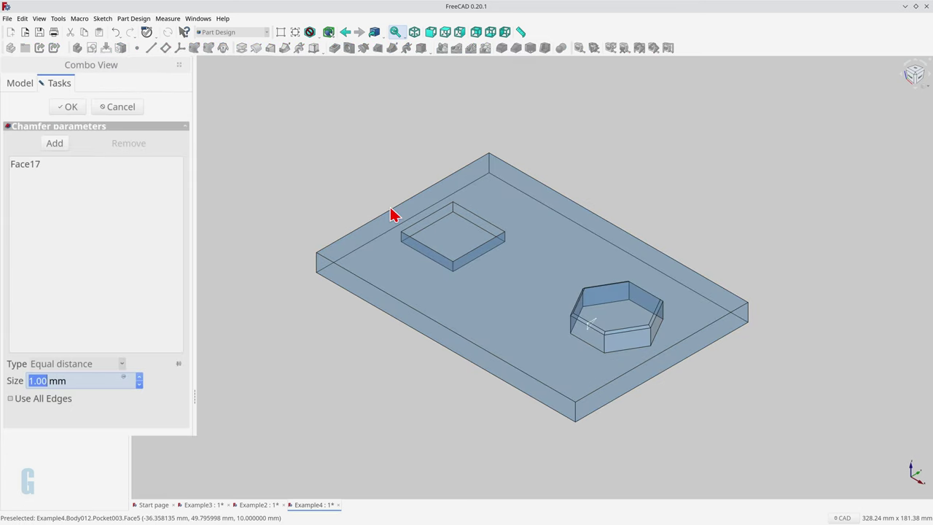
left_click(123, 364)
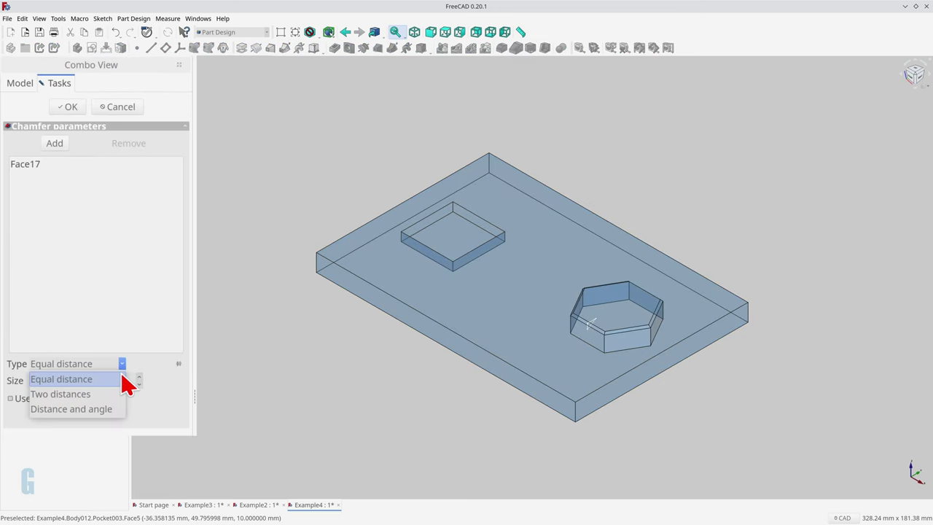
left_click(119, 395)
left_click_drag(69, 380, 37, 381)
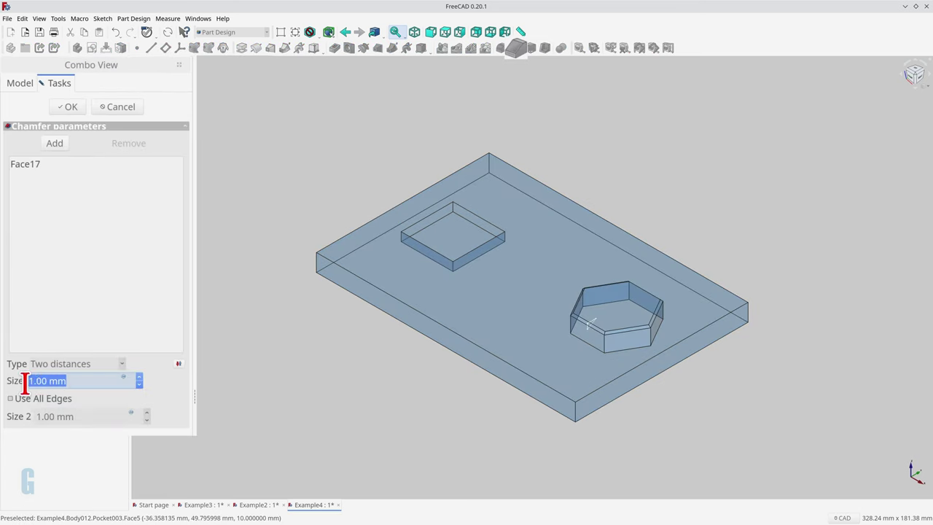
type("5")
left_click_drag(69, 416, 33, 418)
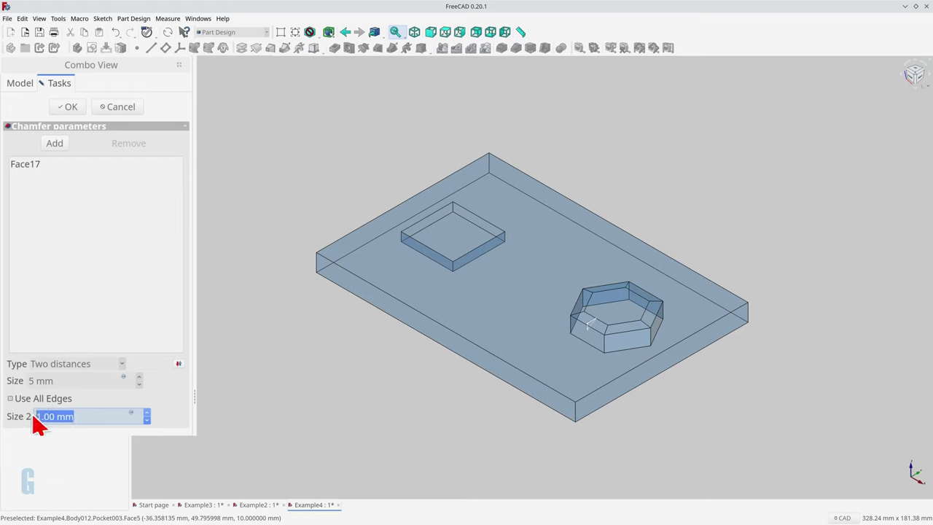
Enter 3 mm as the second chamfer size, then zoom and orbit to inspect the face.
type("3")
scroll(607, 329, "up", 8)
scroll(590, 336, "up", 3)
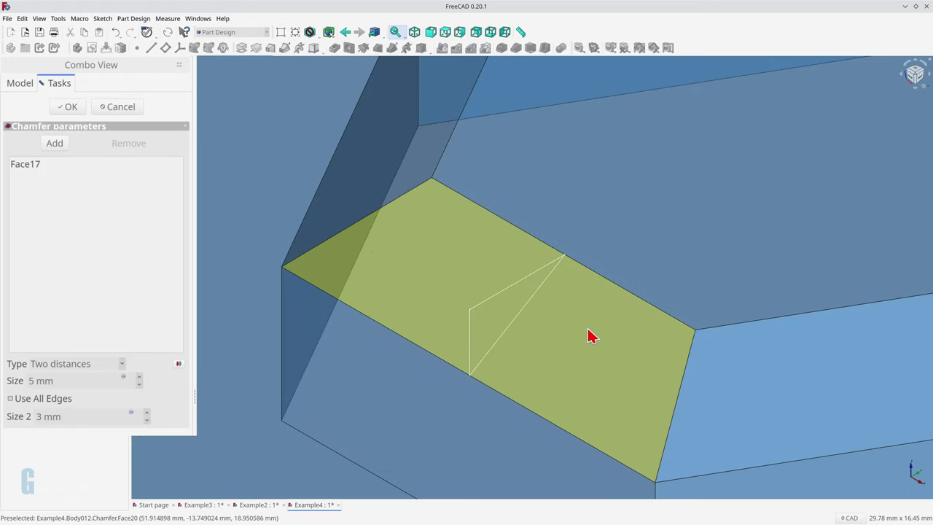
scroll(593, 346, "up", 2)
middle_click_drag(589, 340, 536, 347)
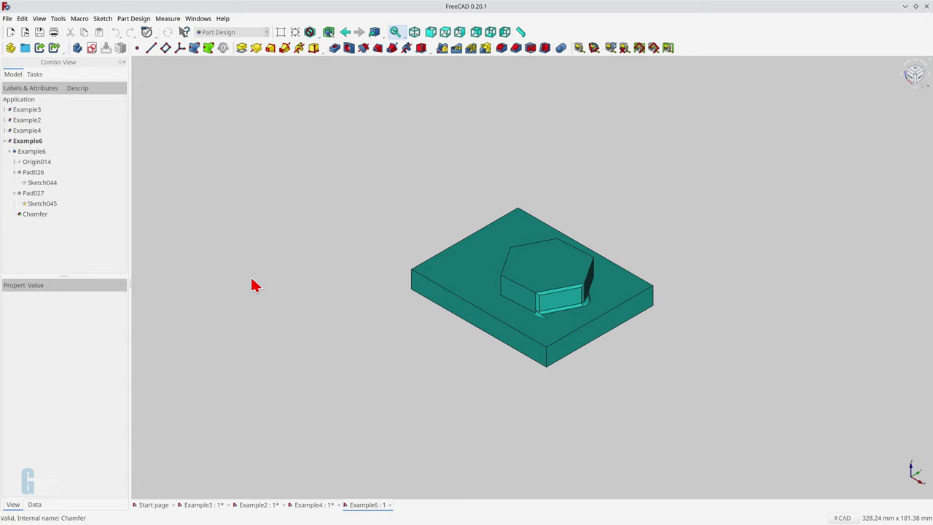
Undo the existing chamfer and chamfer hexagon face Face9 at 1.00 mm, which fails to recompute.
key("ctrl+z")
left_click(514, 298)
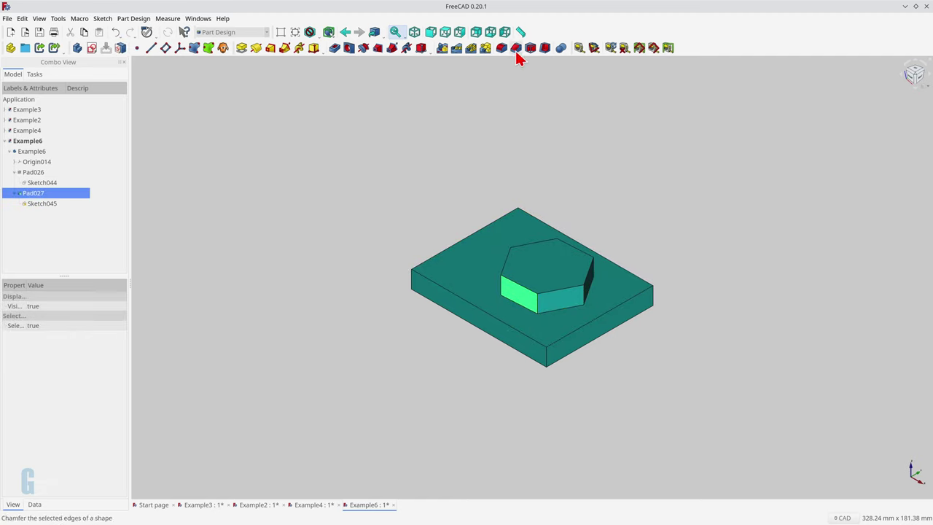
left_click(516, 52)
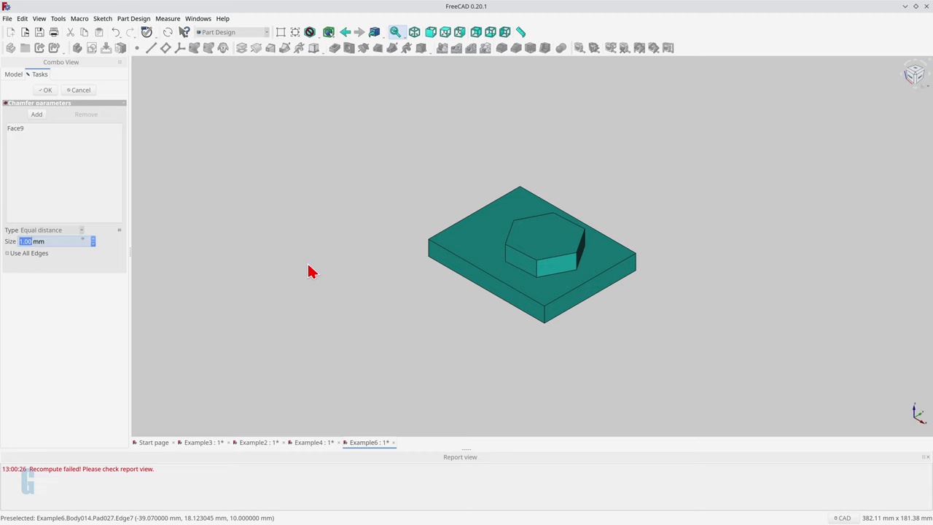
Cancel the failed chamfer and preview a 1.00 mm chamfer on hexagon face Face8 instead.
left_click(82, 93)
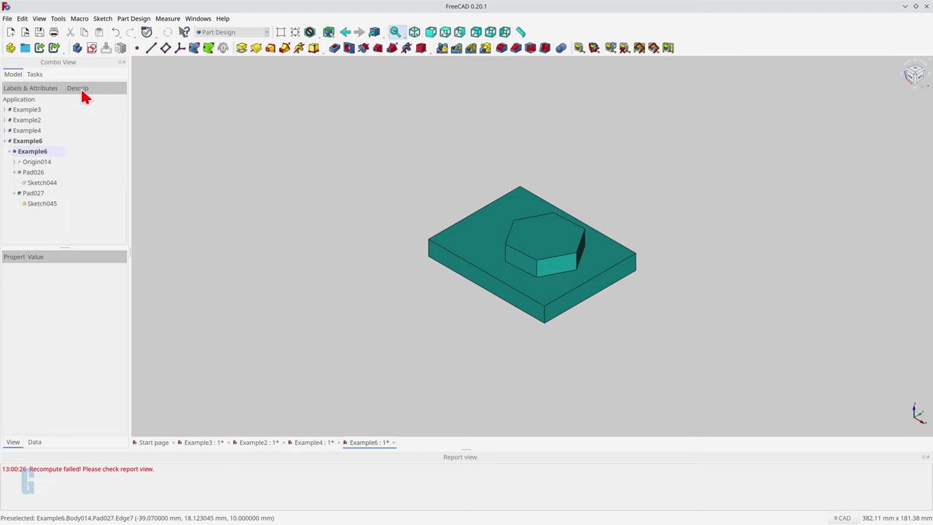
left_click(558, 270)
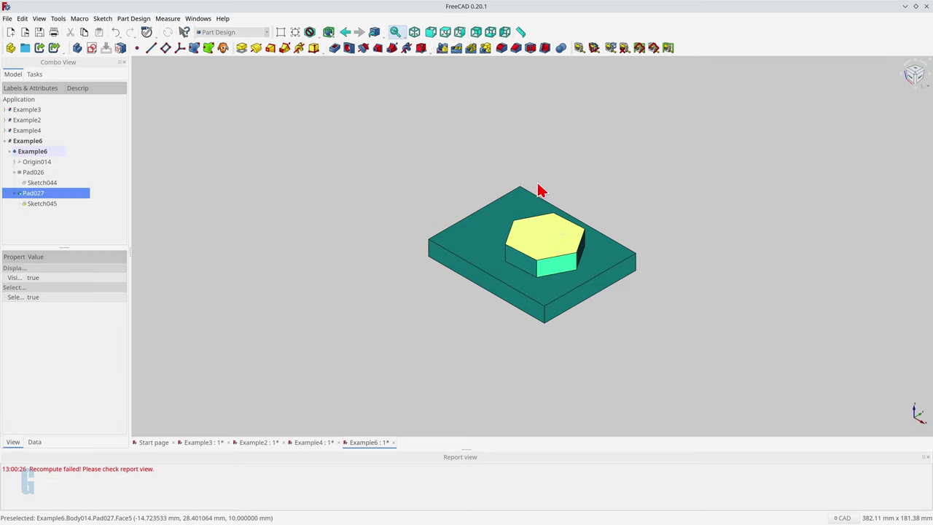
left_click(515, 49)
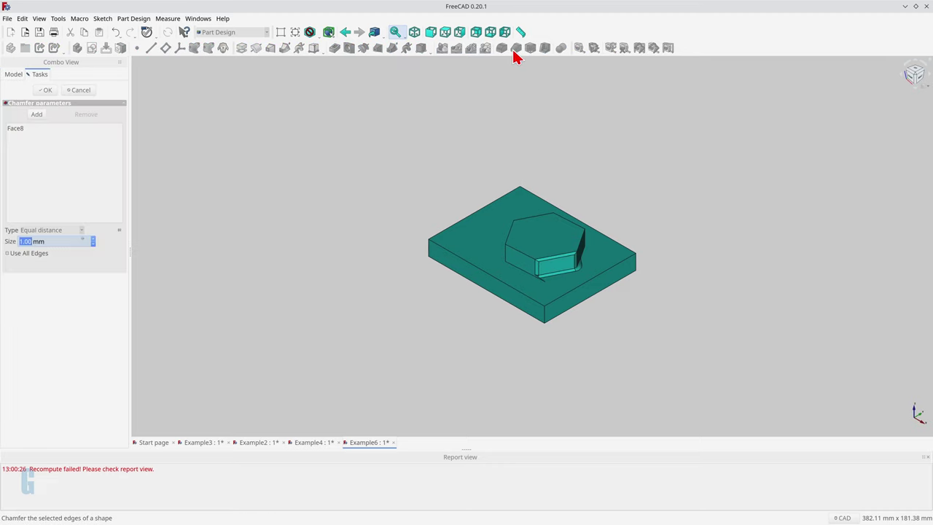